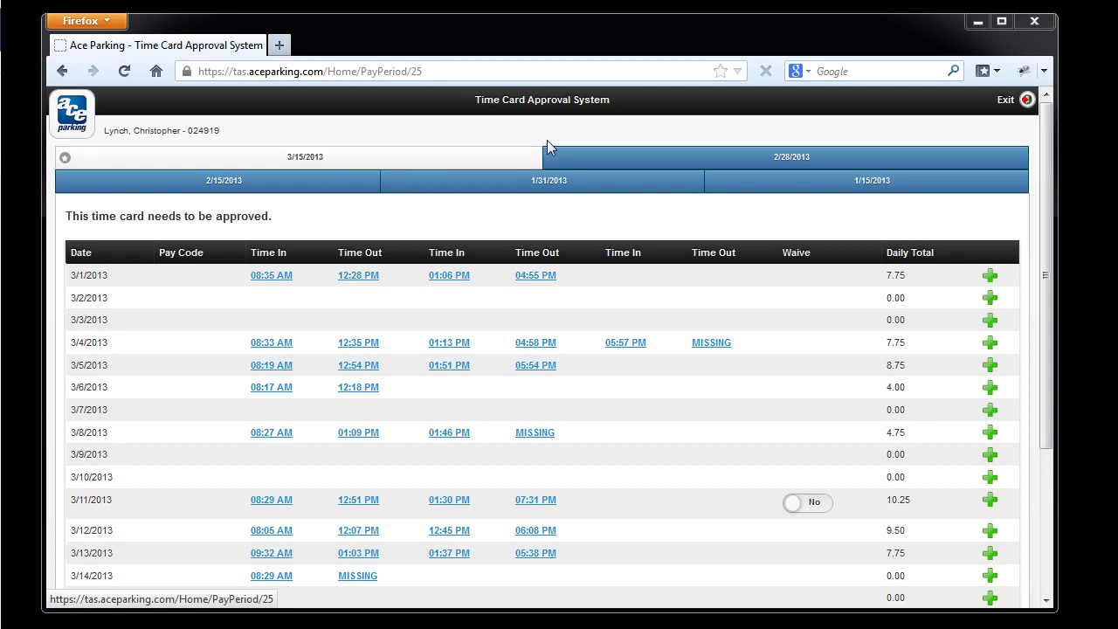
- Review the 2/28/2013 and 2/15/2013 pay-period time cards, then return to the 3/15/2013 card
click(594, 163)
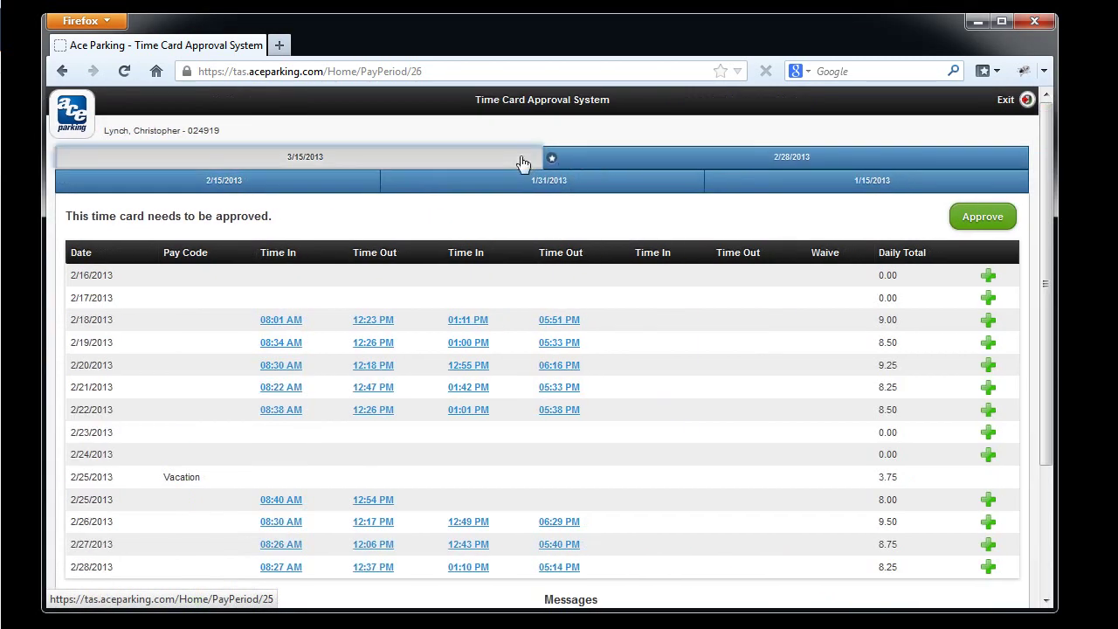
click(522, 163)
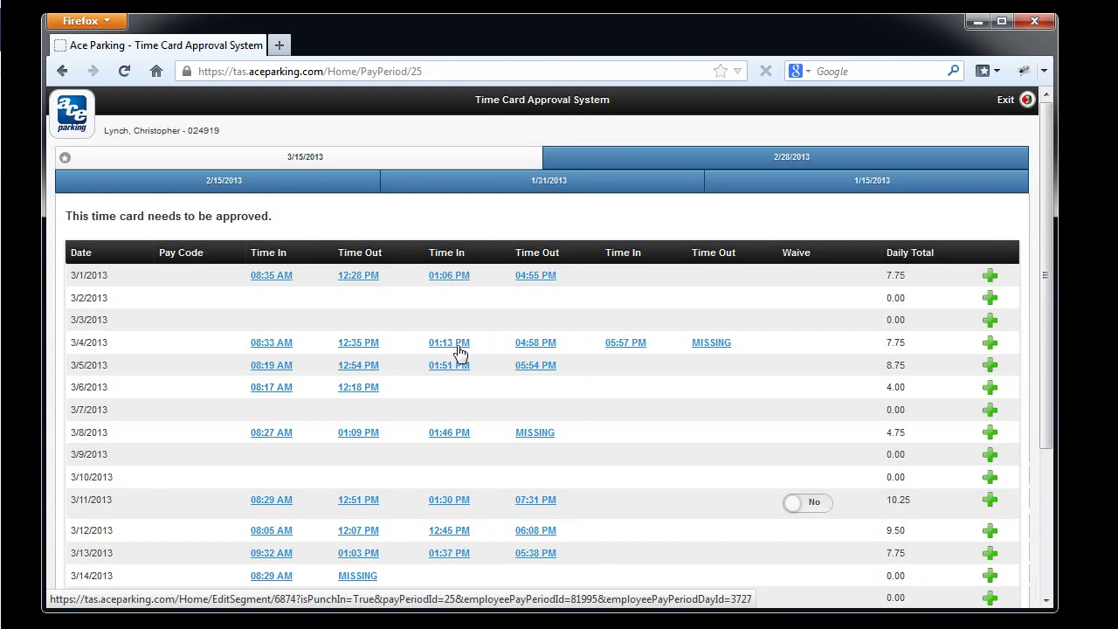
click(585, 166)
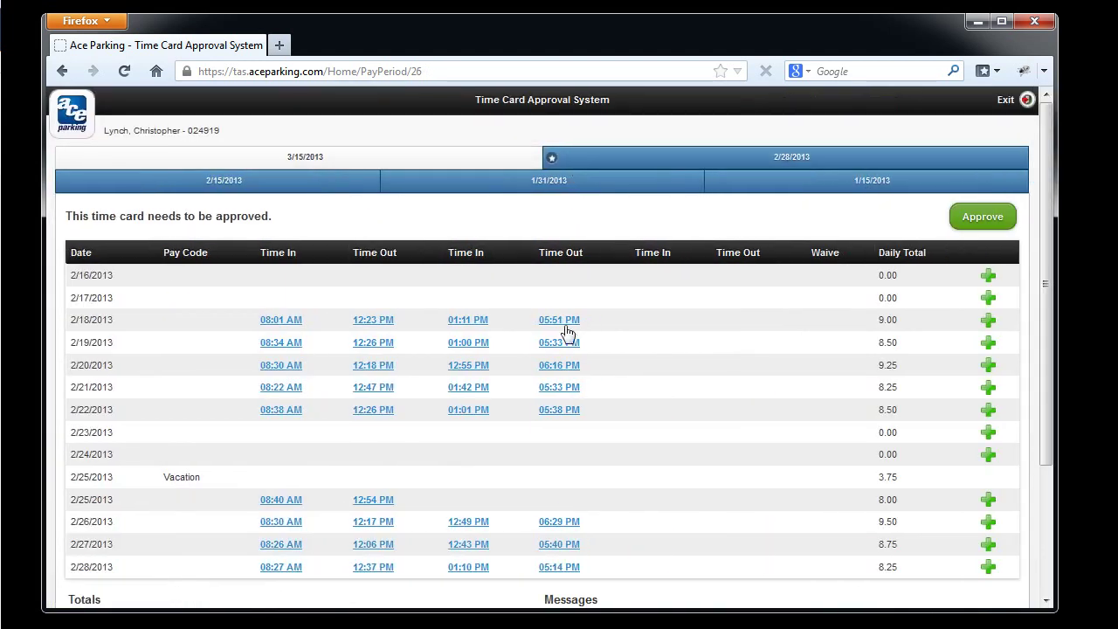
click(279, 182)
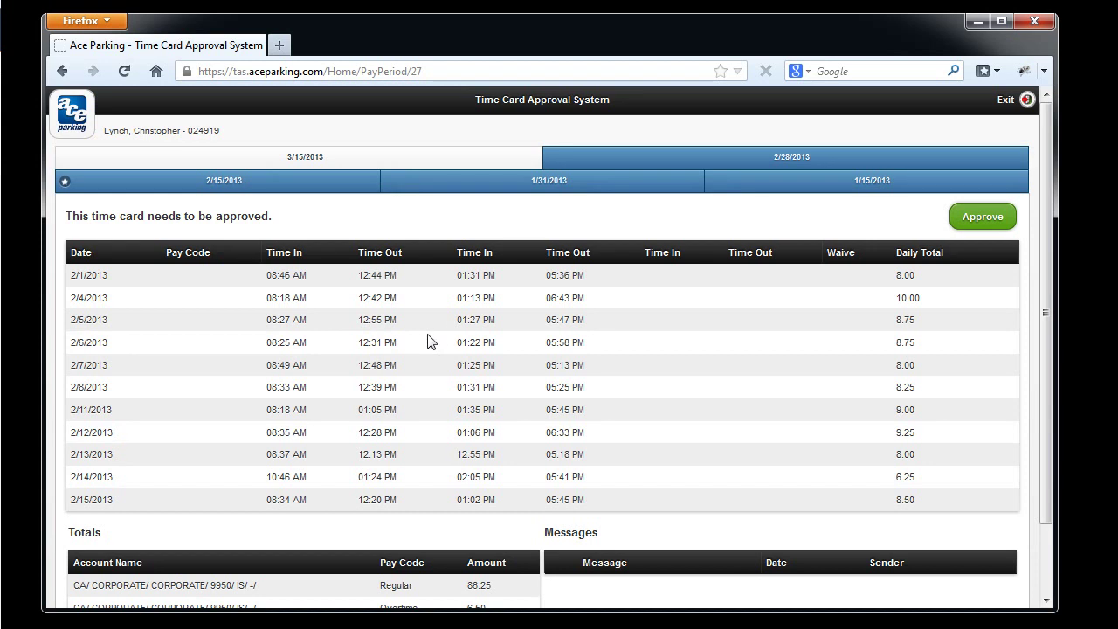
click(476, 166)
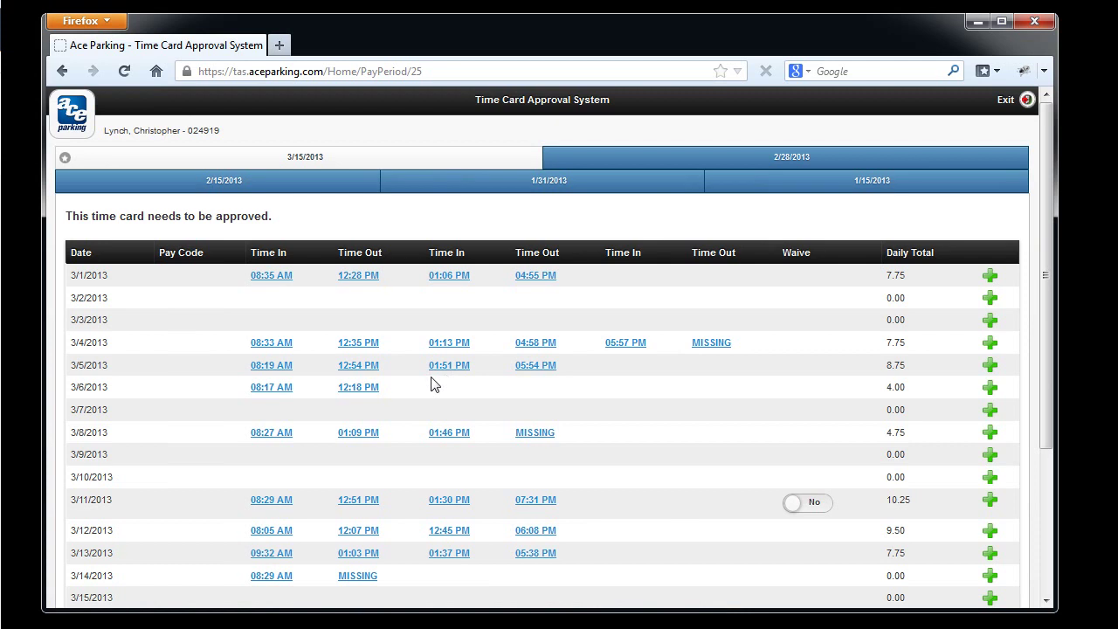
- Set the missing 3/4/2013 time out to 09:00 PM with reason Missing Punch and save
click(713, 343)
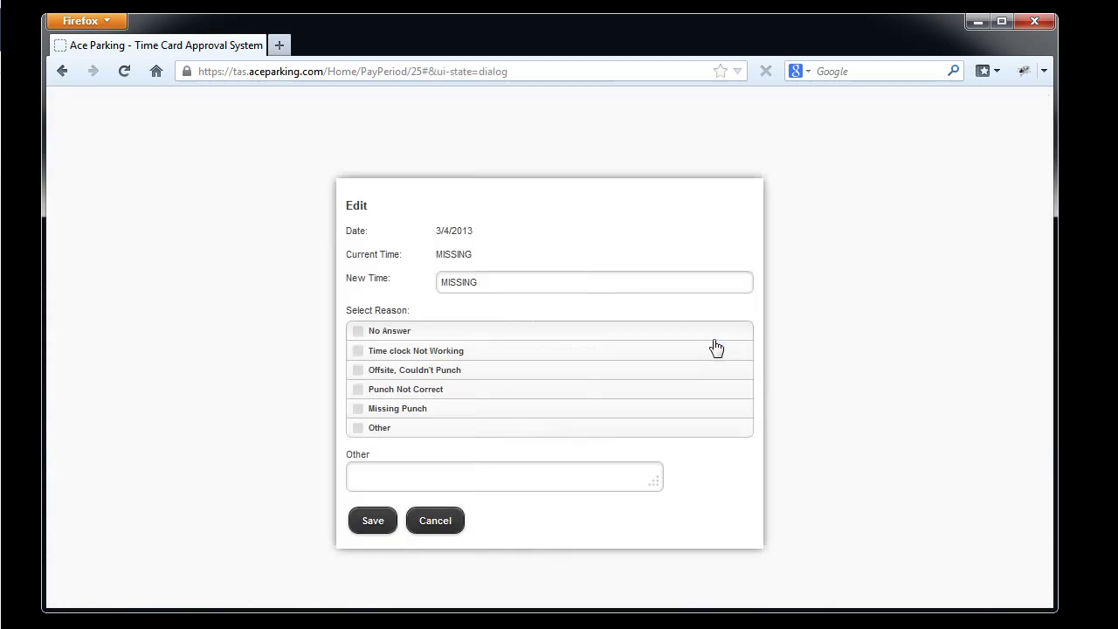
click(536, 281)
drag(516, 391, 524, 263)
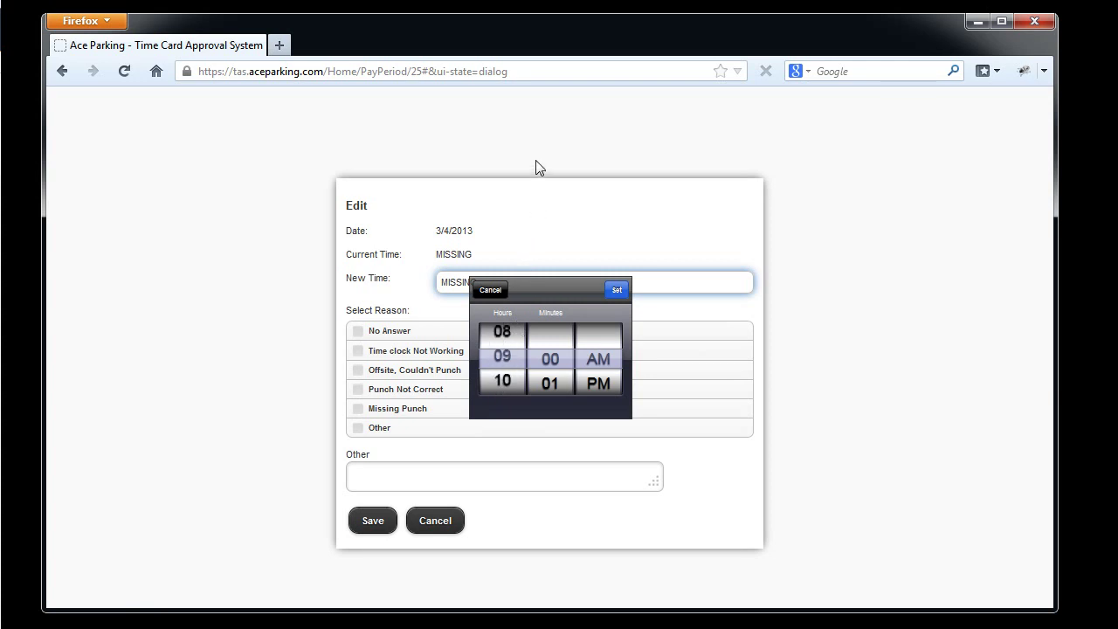
drag(603, 352, 602, 349)
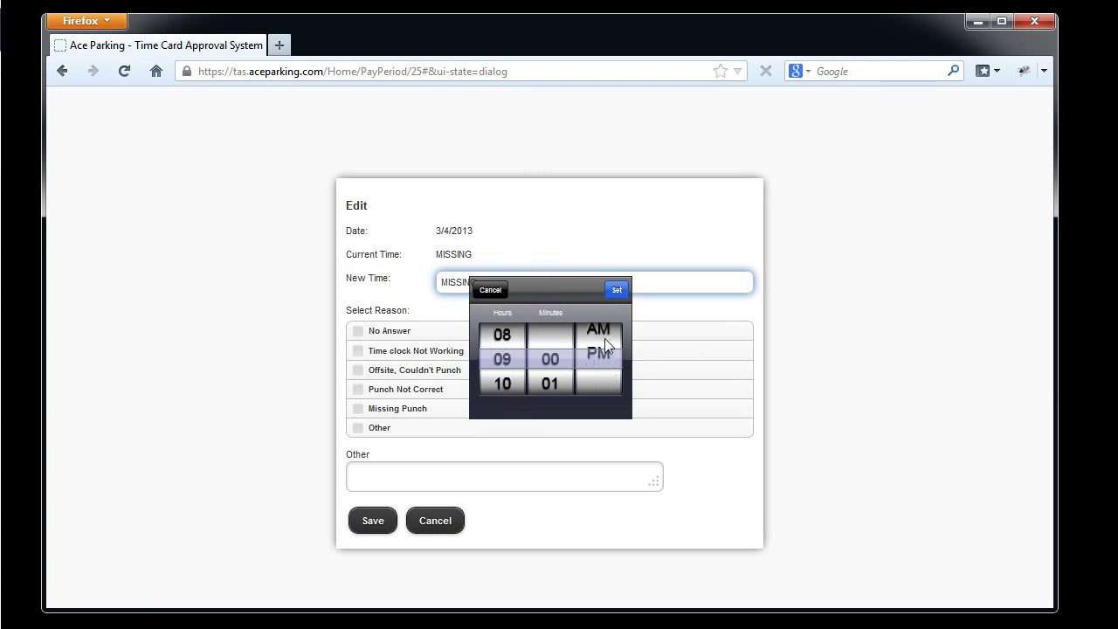
click(616, 290)
click(358, 407)
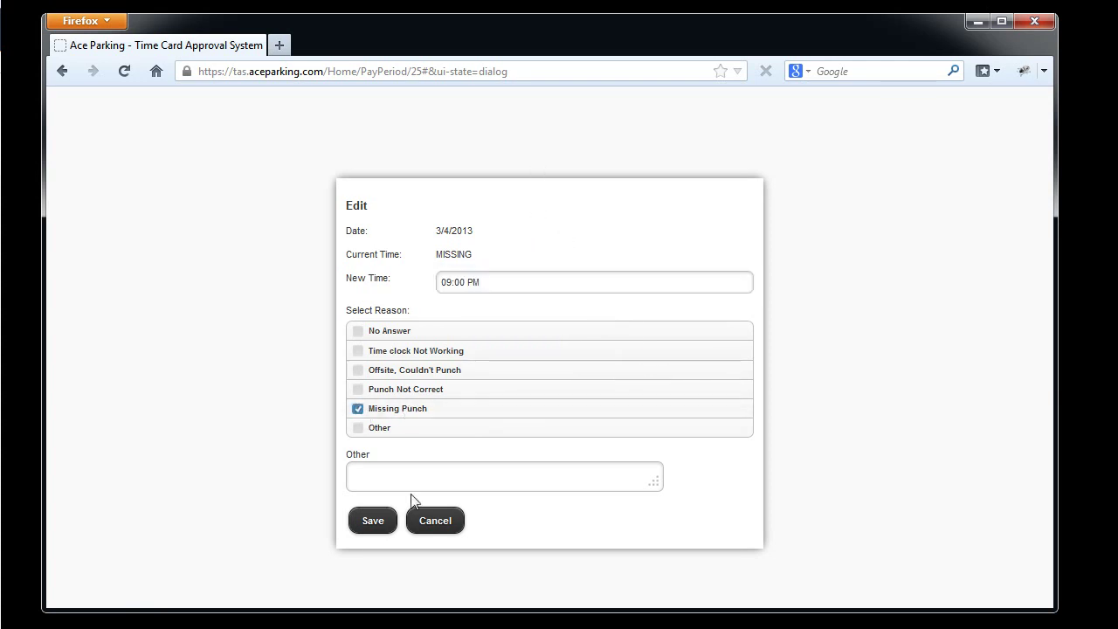
click(369, 526)
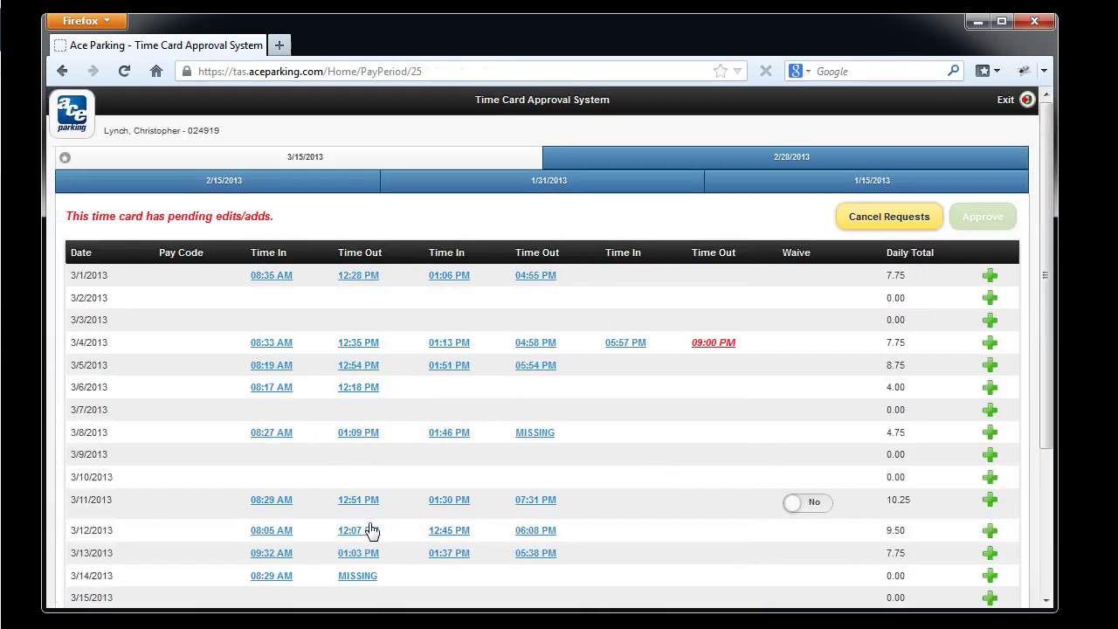
- Fill the missing 3/8/2013 time out with 06:00 PM, reason Missing Punch, and save the request
click(535, 432)
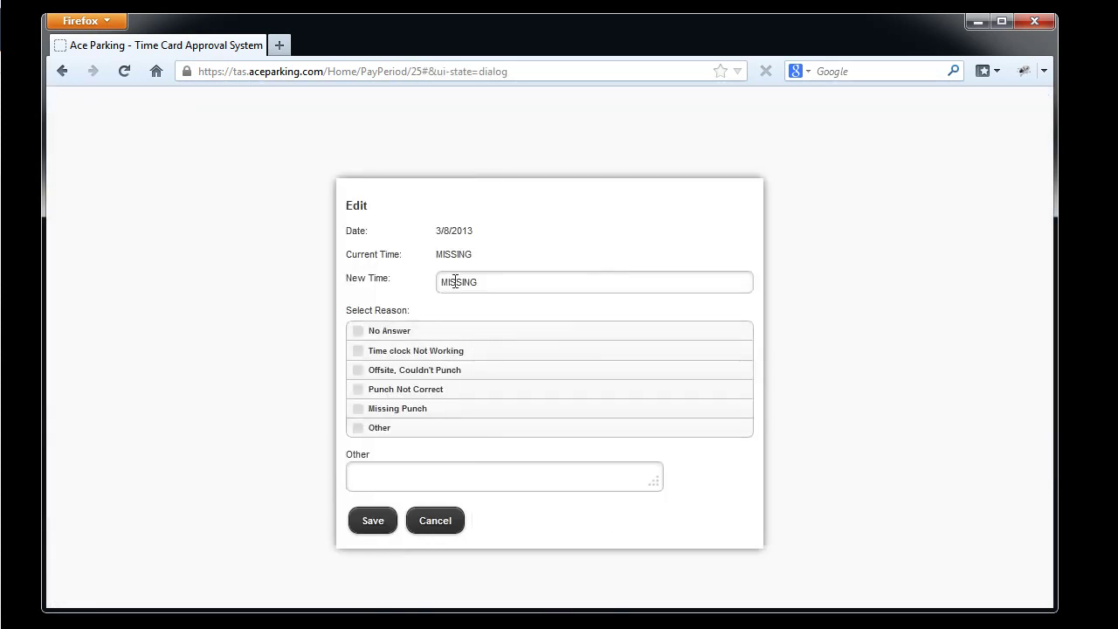
click(455, 281)
drag(494, 345, 507, 260)
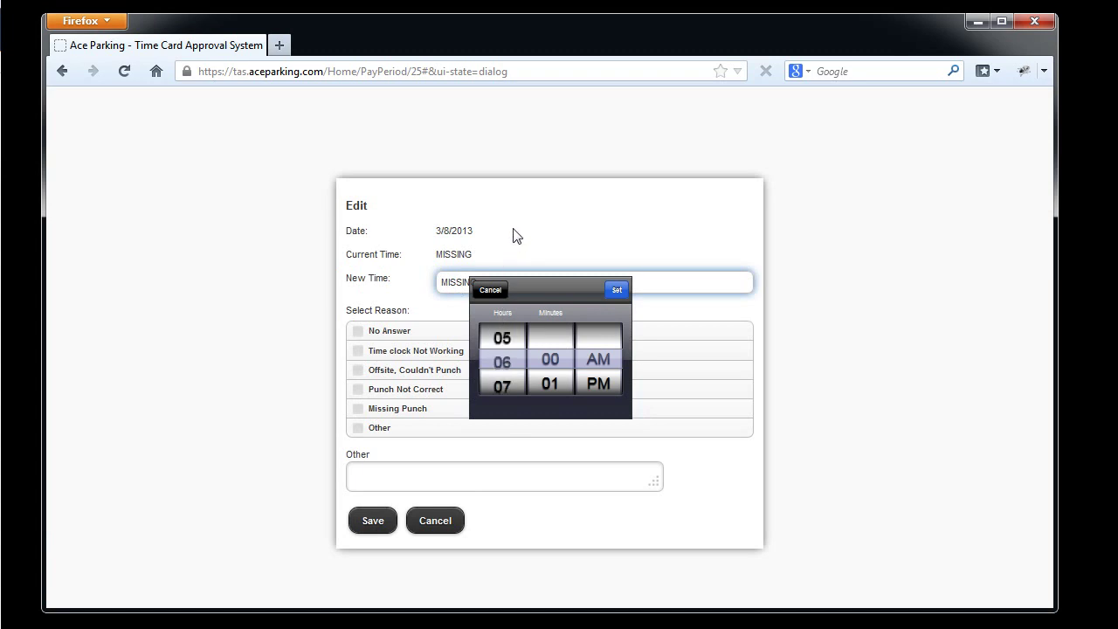
click(617, 290)
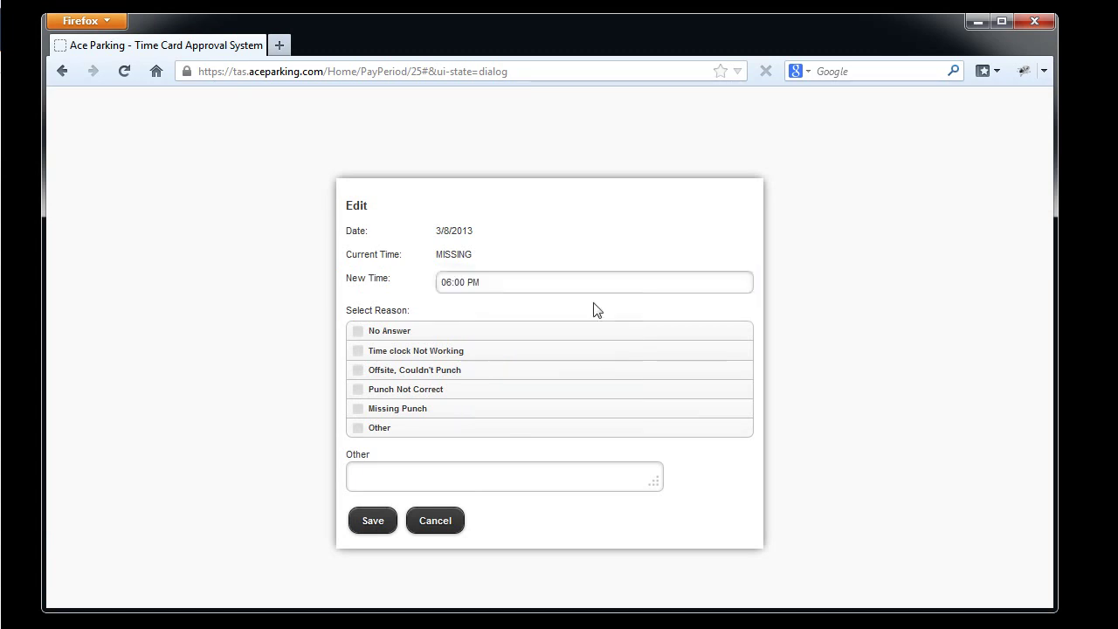
click(359, 408)
click(372, 524)
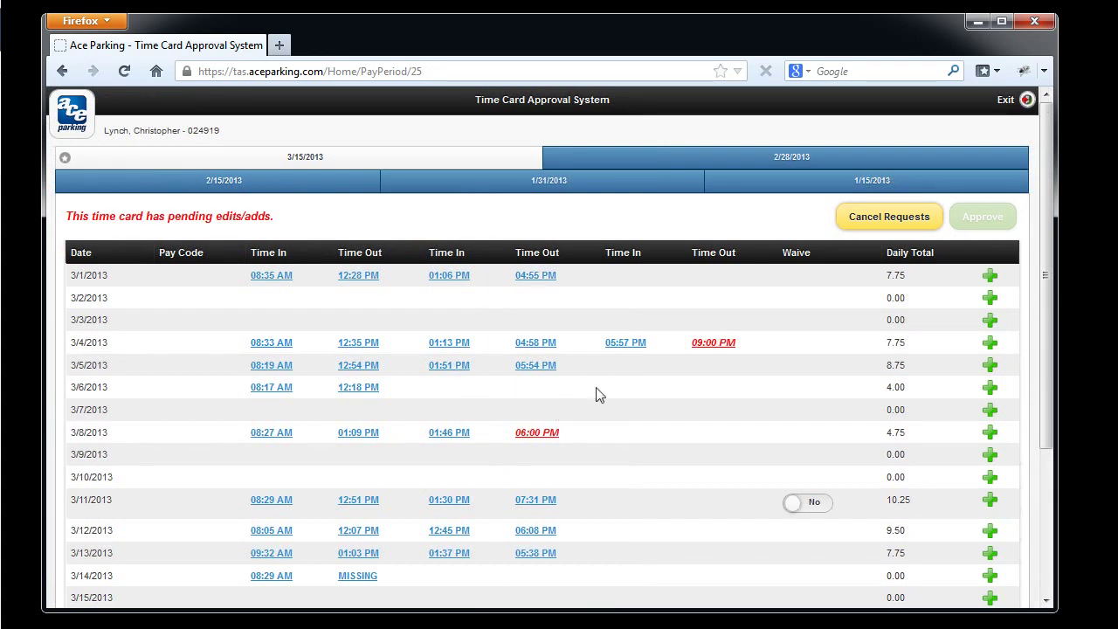
- Add a new 01:00 PM punch on 3/6/2013 with reason Missing Punch and save it
click(990, 389)
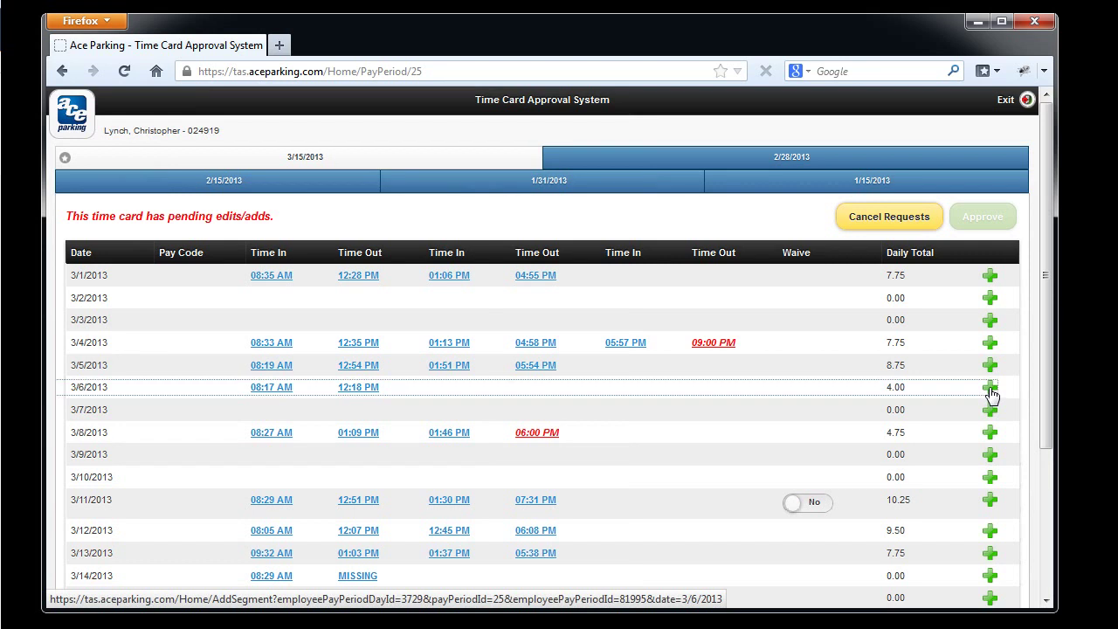
click(550, 284)
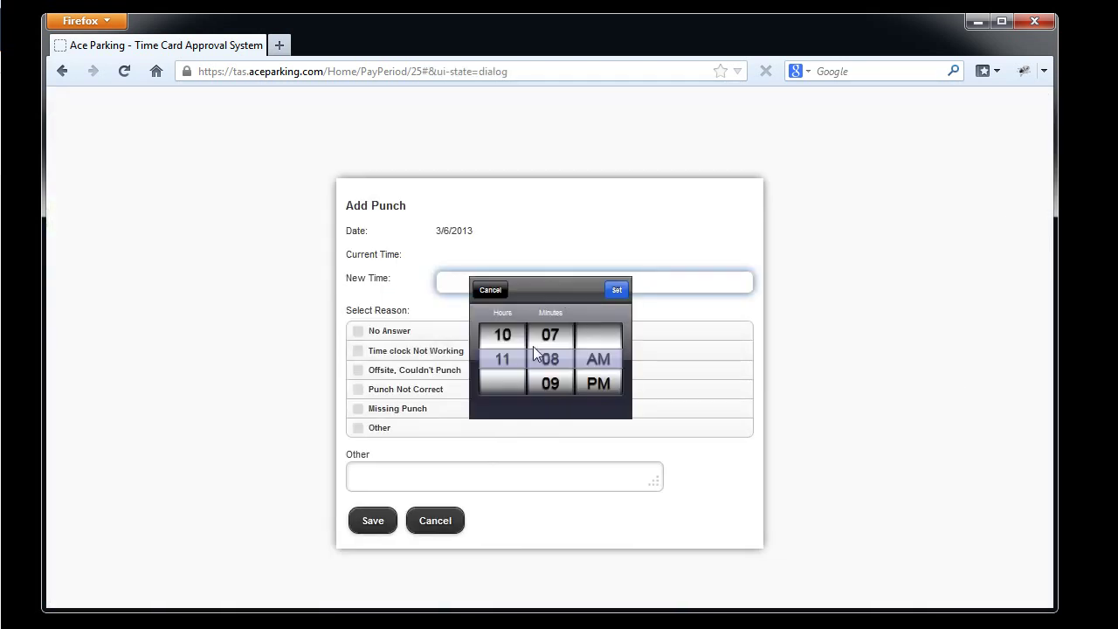
drag(498, 343, 514, 596)
drag(558, 400, 568, 531)
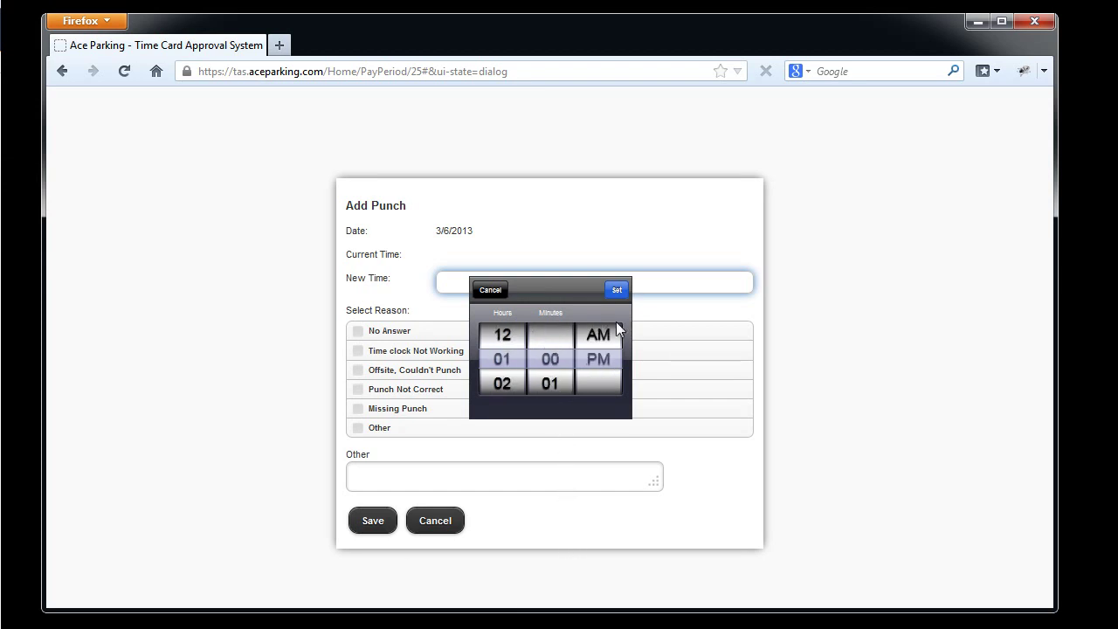
click(617, 289)
click(358, 409)
click(377, 522)
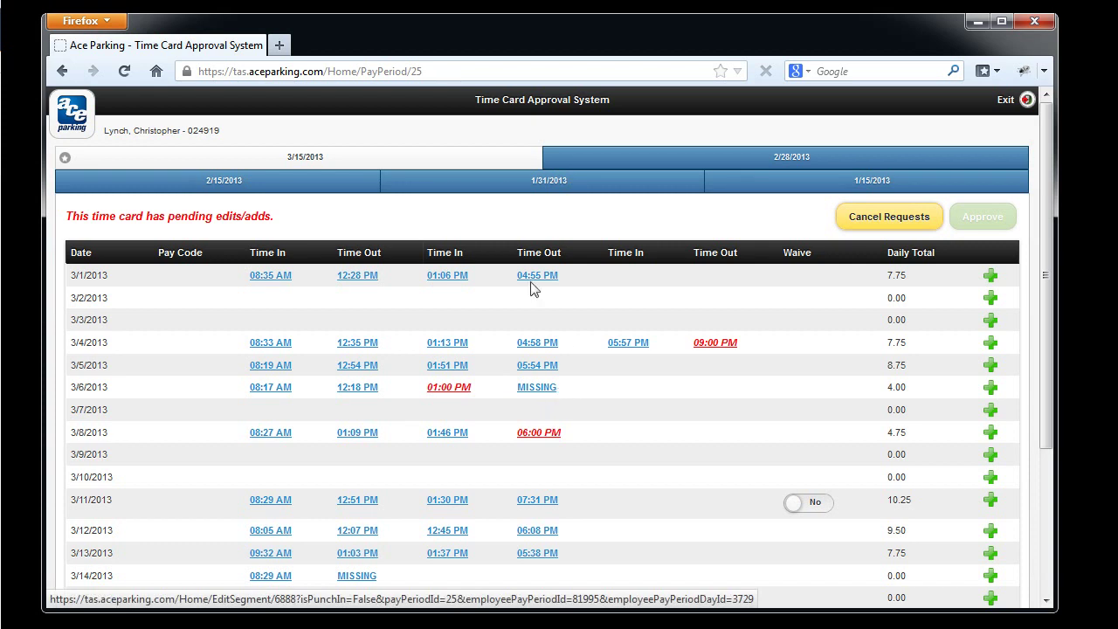
click(539, 387)
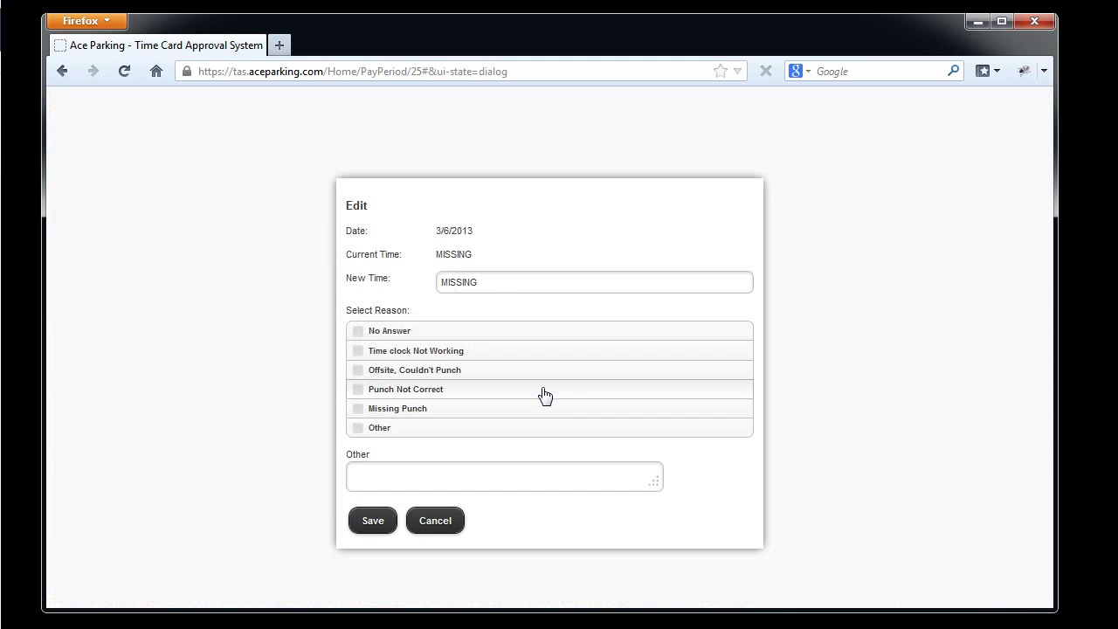
- Set the 3/6/2013 time out to 06:00 PM with reason Missing Punch and save the edit
click(479, 280)
drag(506, 374, 519, 228)
scroll(597, 361, down, 1)
click(616, 289)
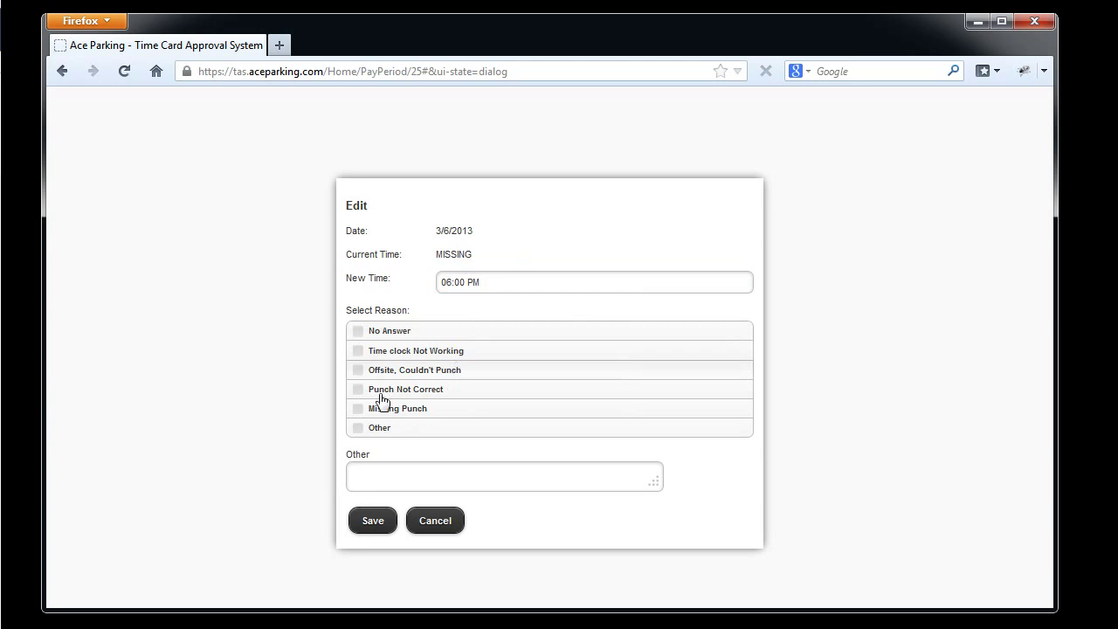
click(358, 408)
click(375, 520)
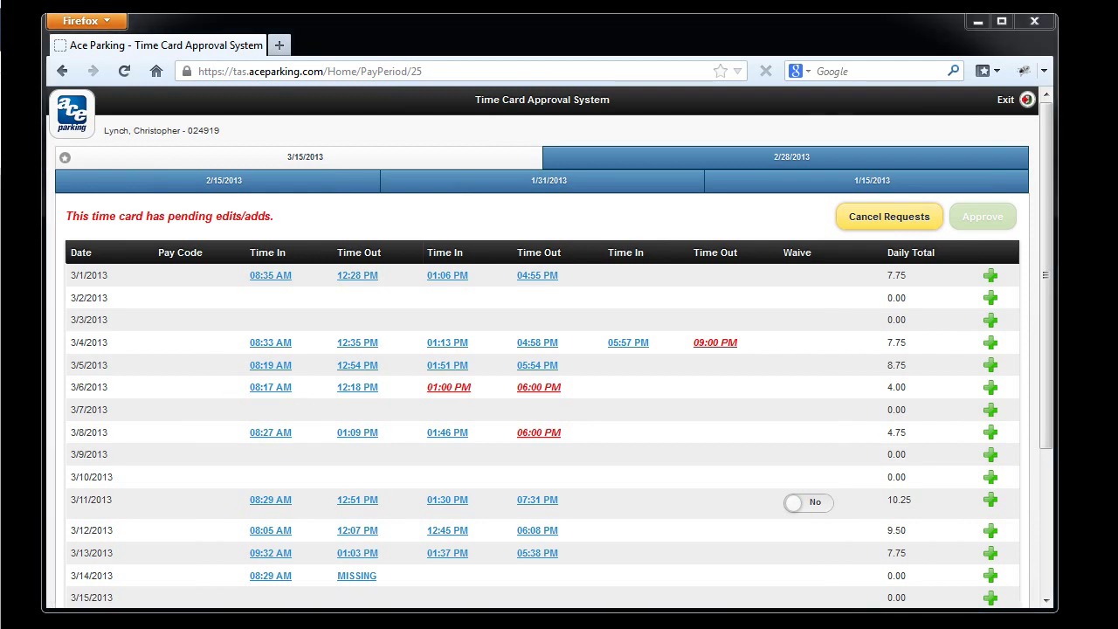
- Check the mail window, then load the 1/15/2013 pay-period time card covering 1/1–1/15/2013
key(alt+Tab)
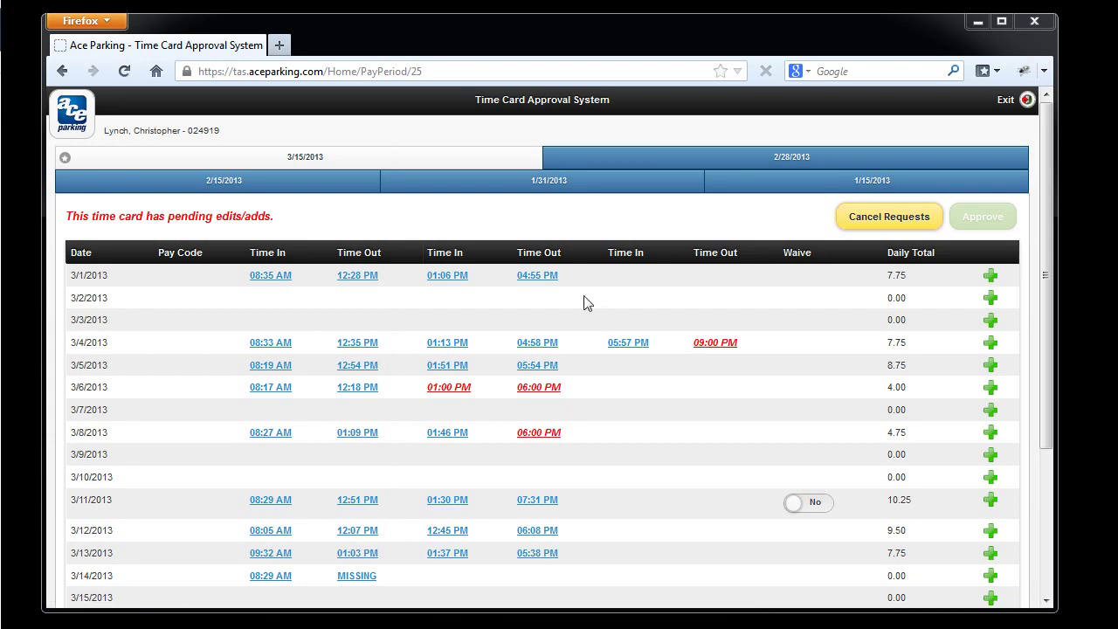
click(795, 190)
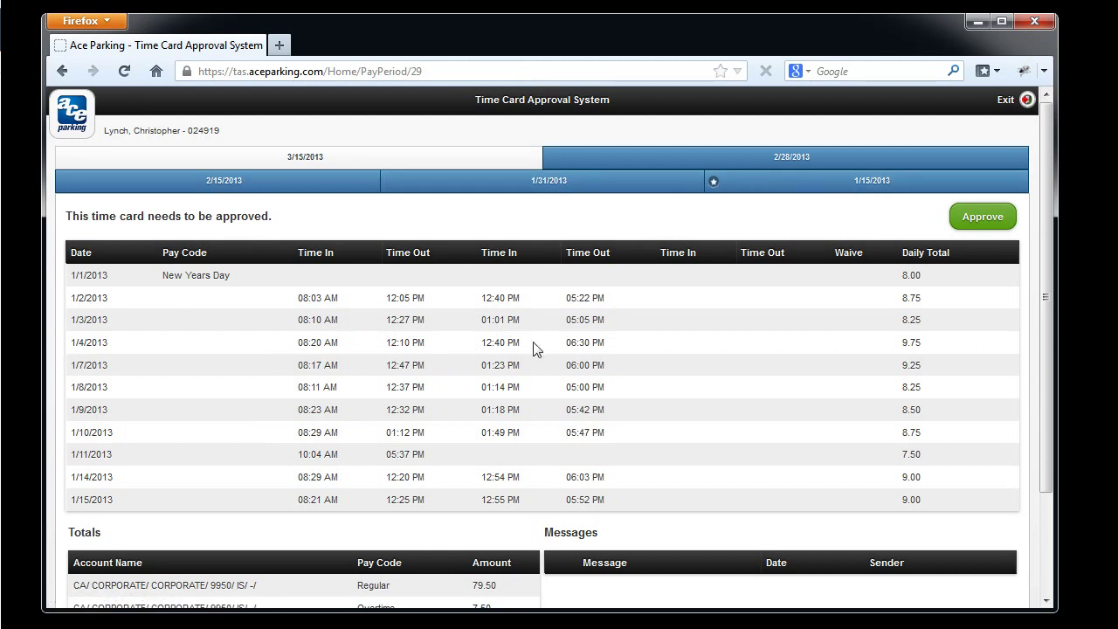
- Approve the 1/15/2013 time card, accepting the I agree acknowledgement
click(979, 219)
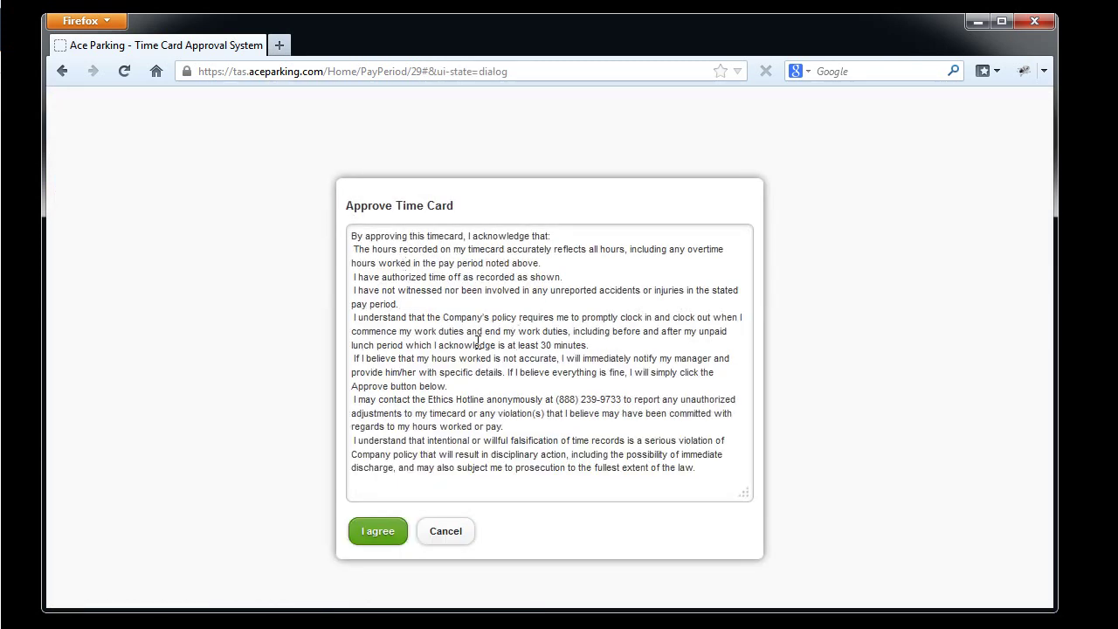
click(373, 533)
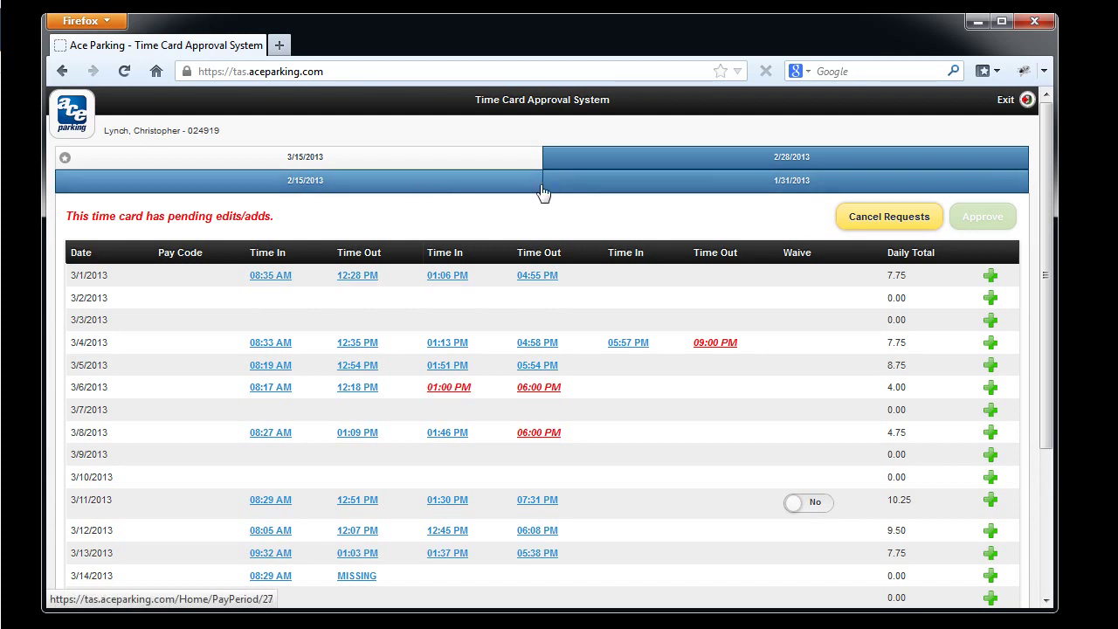
- Open the 1/31/2013 time card and approve it, accepting the acknowledgement
click(643, 194)
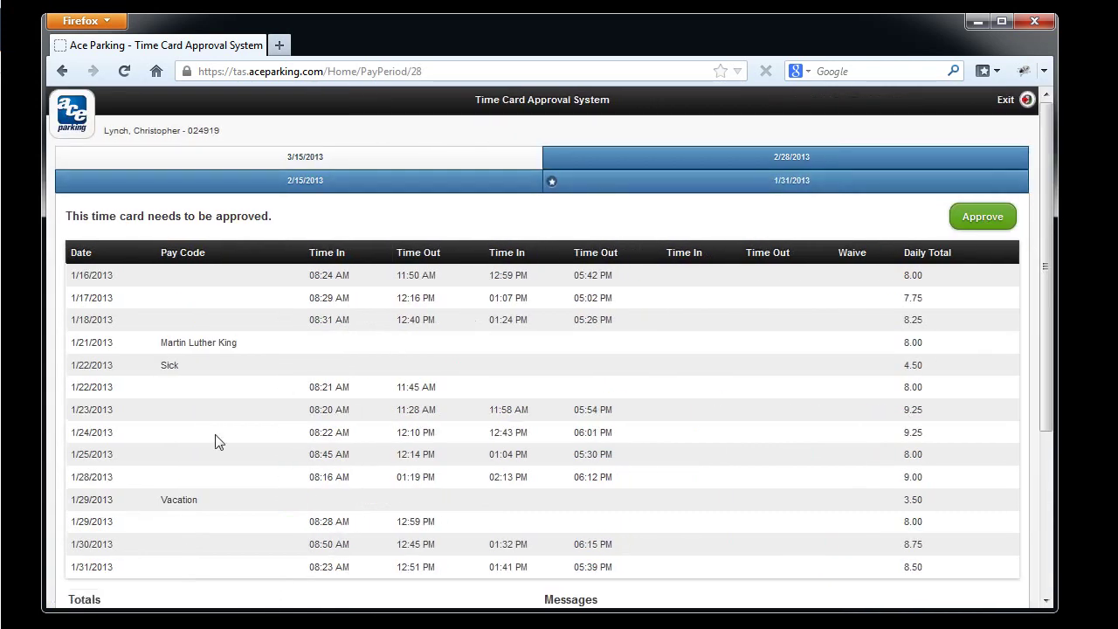
click(994, 224)
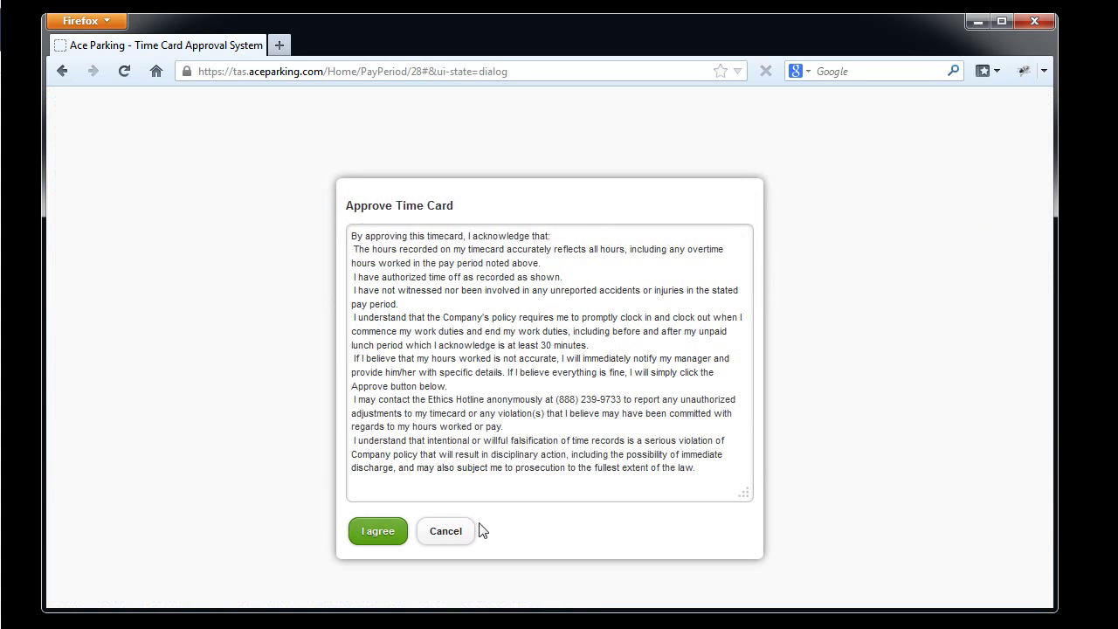
click(384, 532)
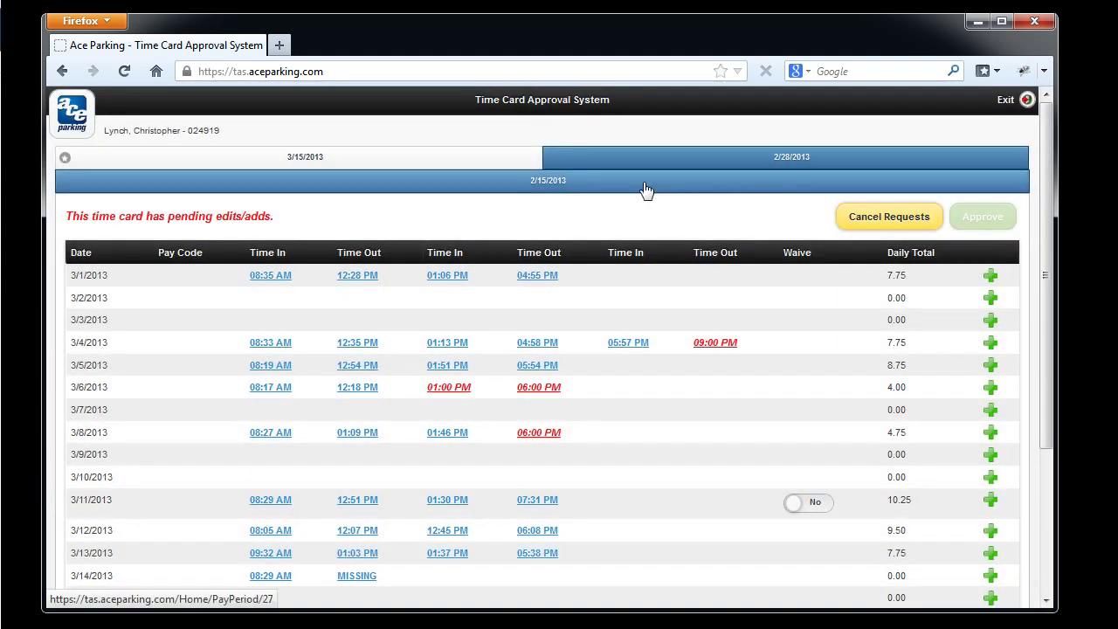
- Open the 2/15/2013 time card and approve it, accepting the acknowledgement
click(464, 192)
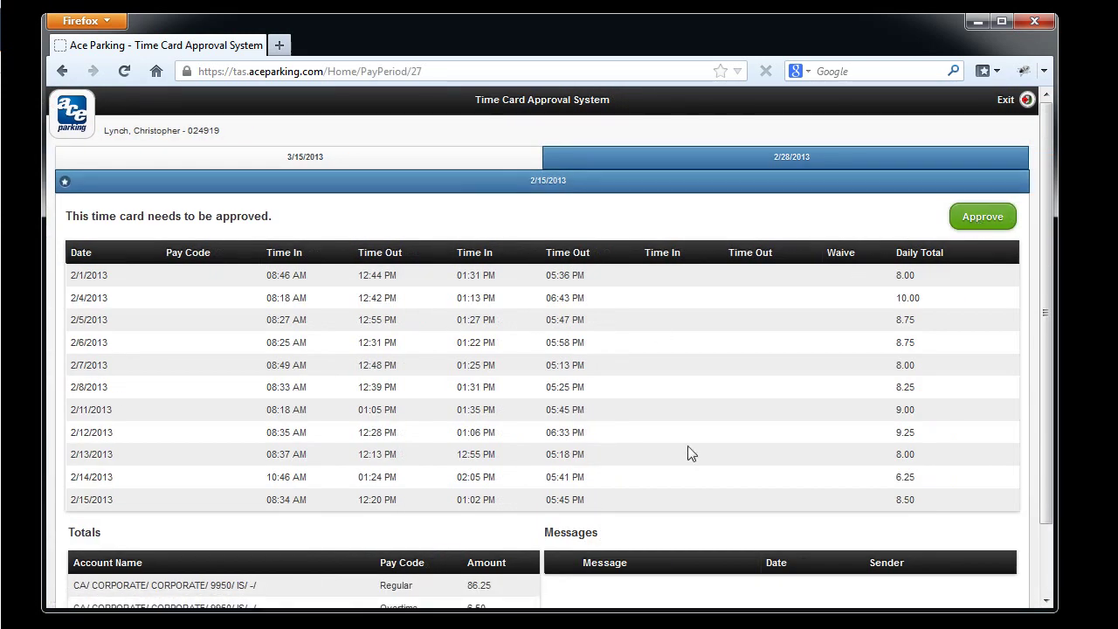
click(980, 218)
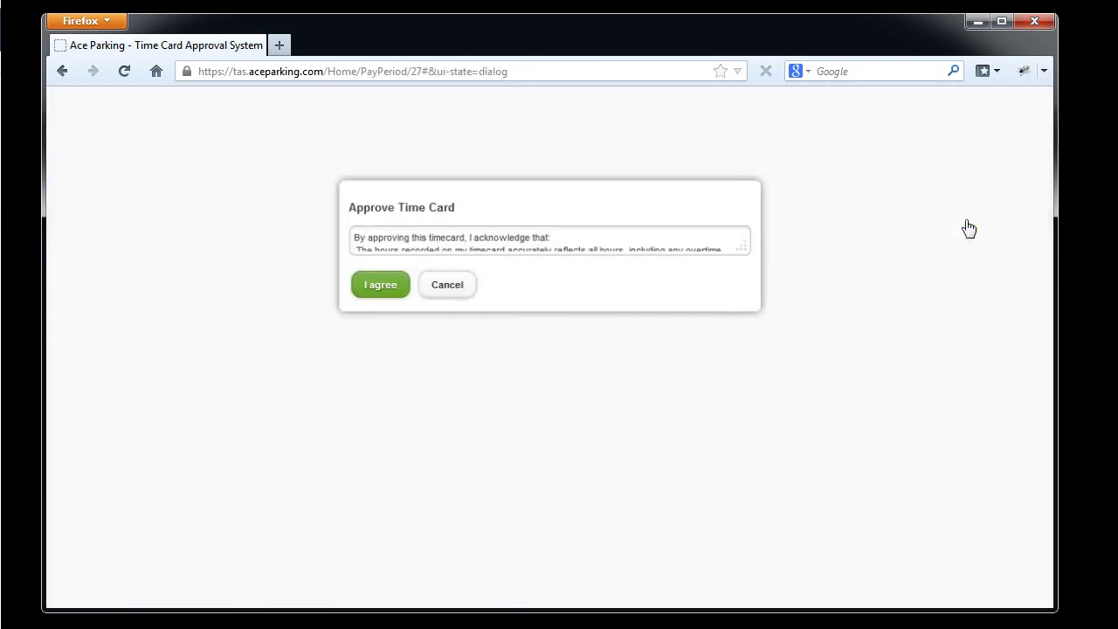
click(373, 535)
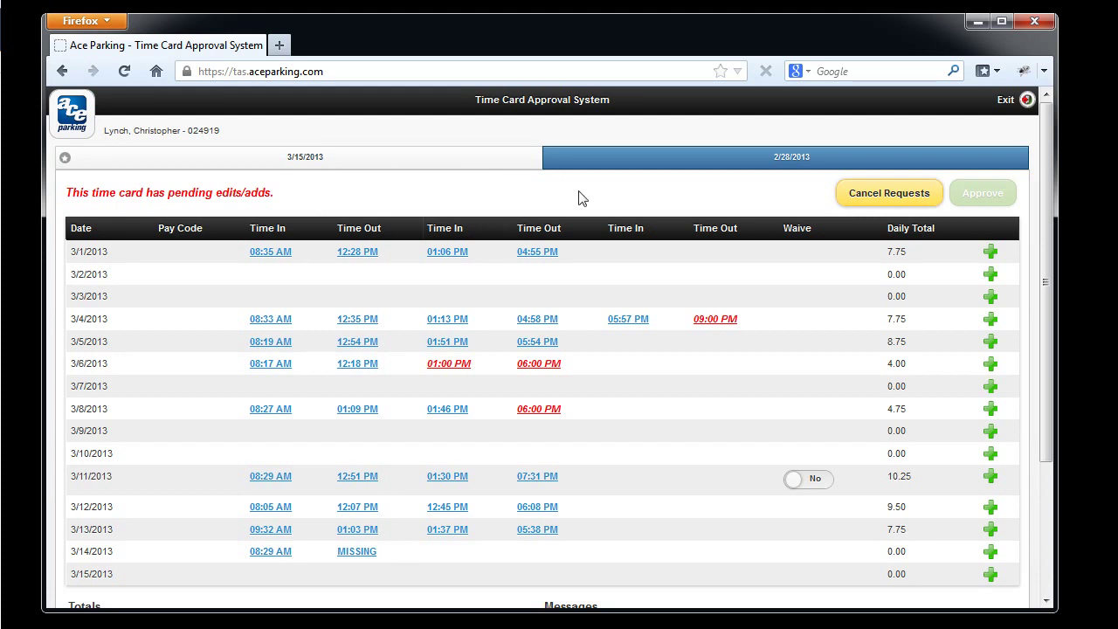
- Approve the 2/28/2013 time card via I agree, then confirm it shows as approved
click(692, 165)
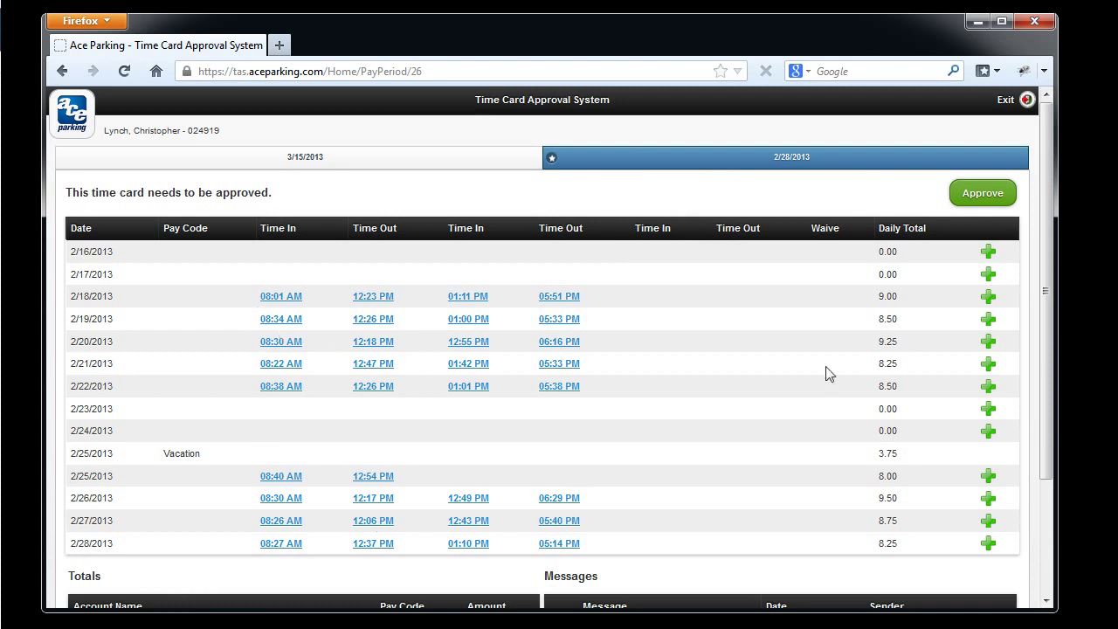
click(972, 203)
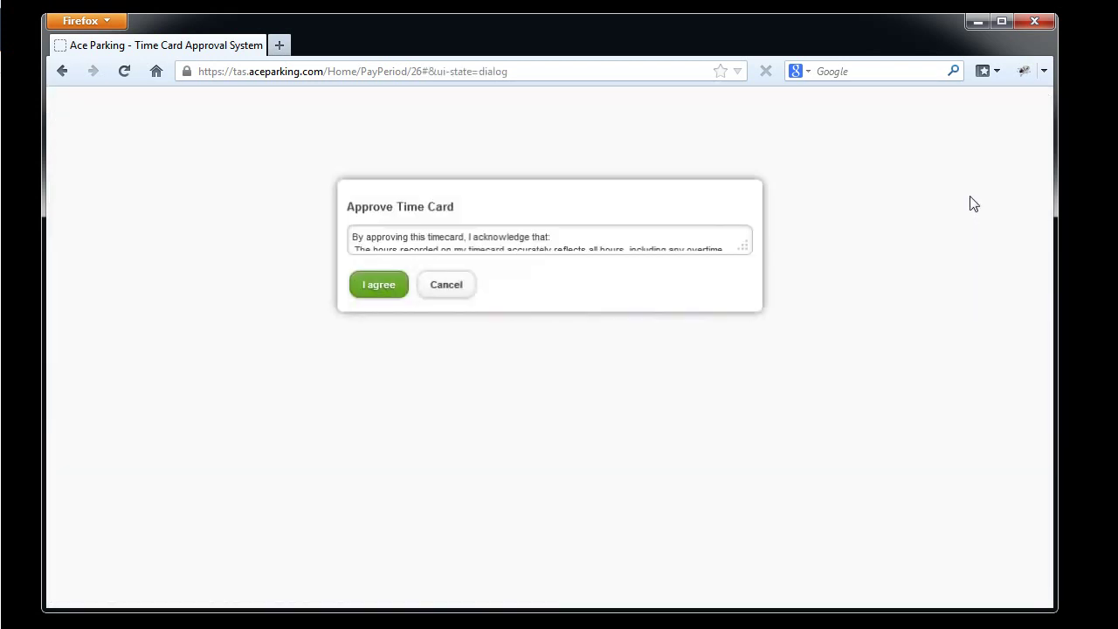
click(375, 534)
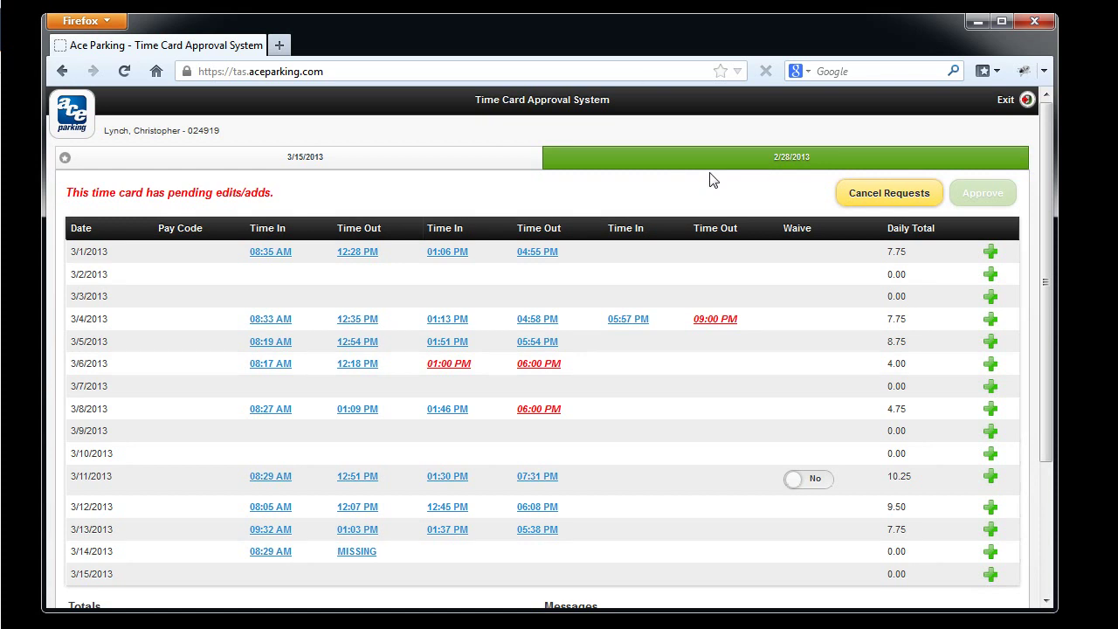
click(653, 162)
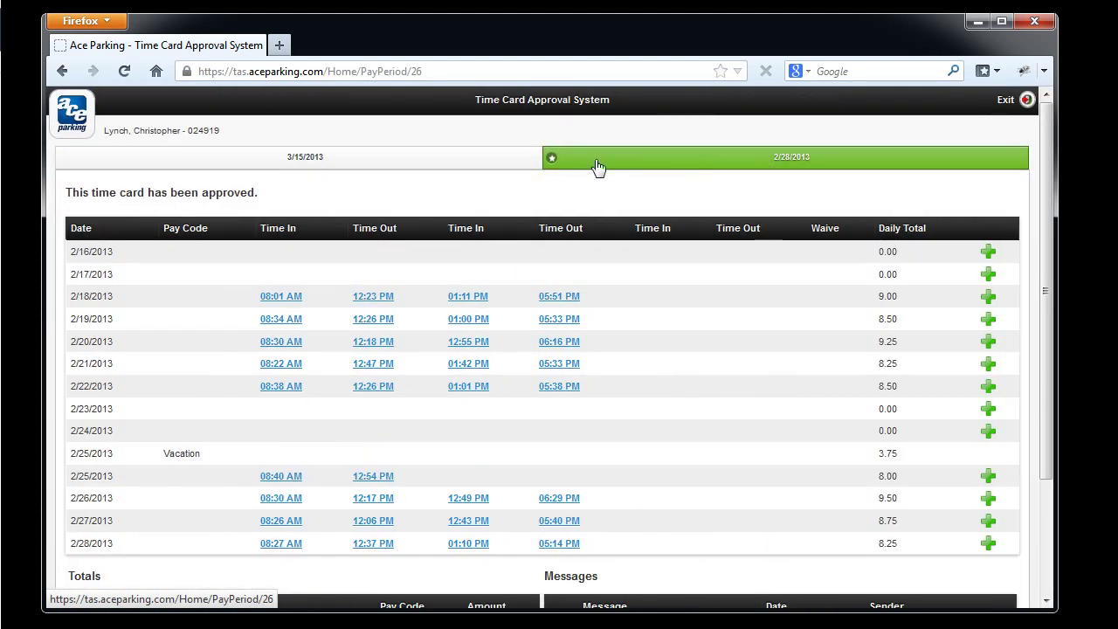
click(442, 166)
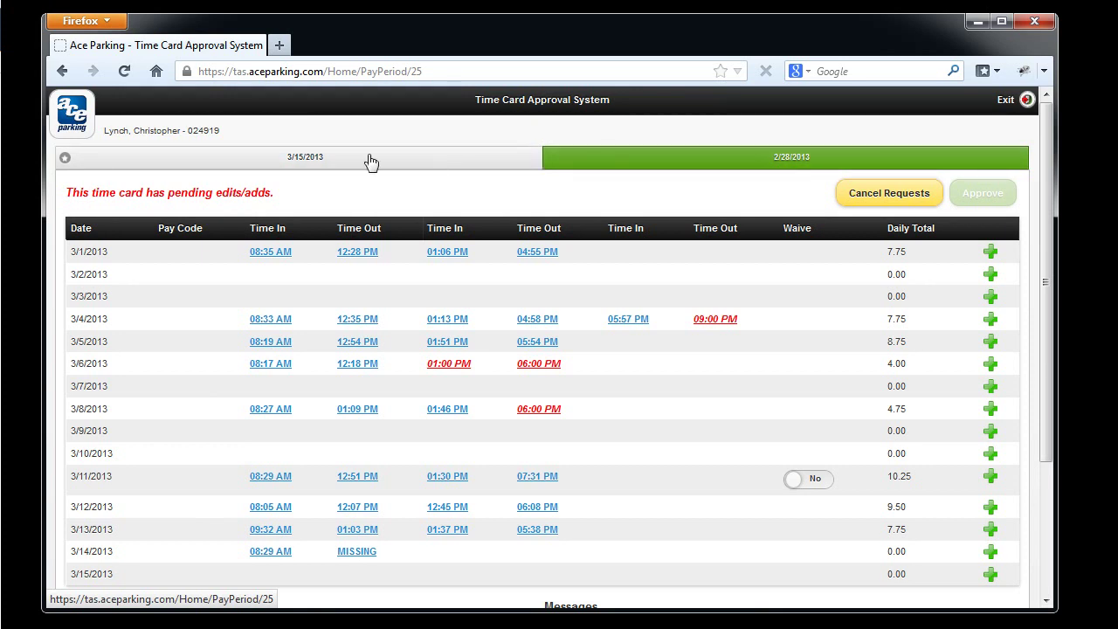
click(746, 167)
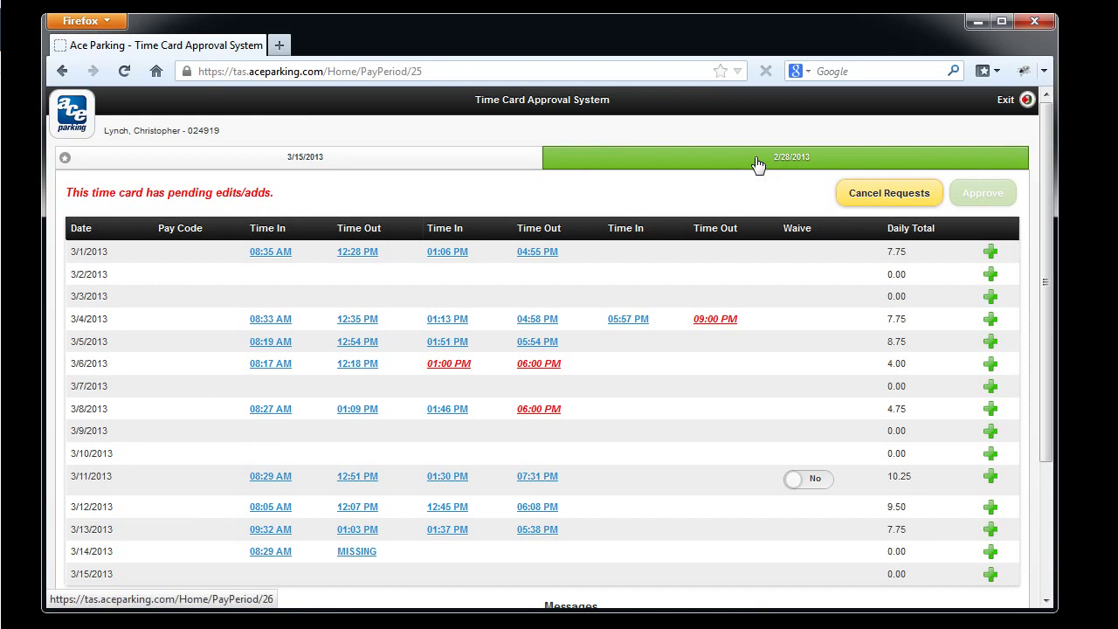